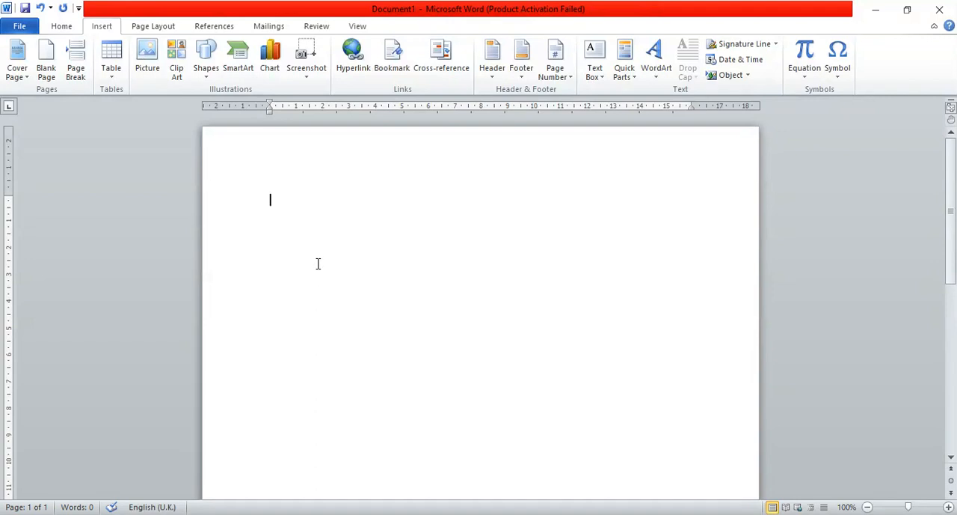
# Enter the heading LEARNERS COMPUTER CLASSES on the first line and start a new line below it.
pyautogui.write('LEARNERS COMPUTER ')
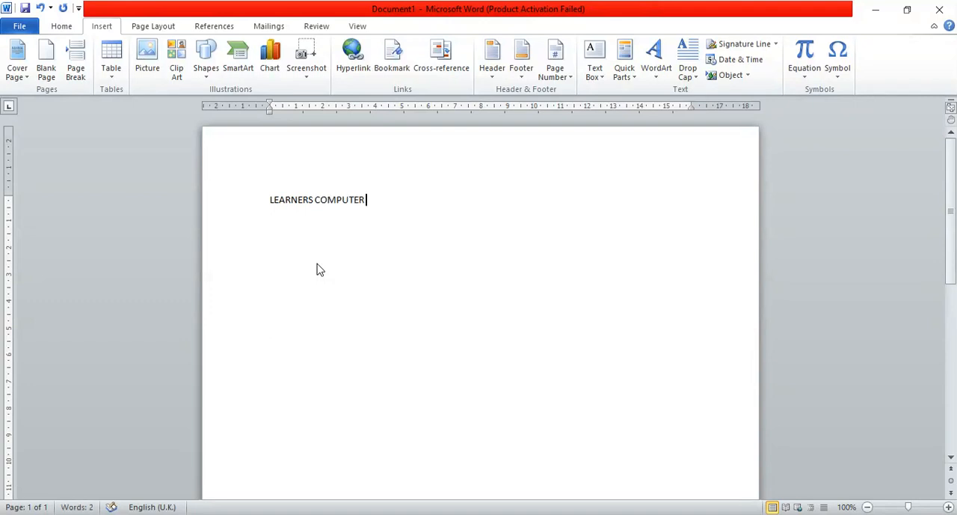
pyautogui.write('CLASSES')
pyautogui.press('Return')
# Enlarge all the text in the document to font size 28.
pyautogui.hotkey('ctrl', 'a')
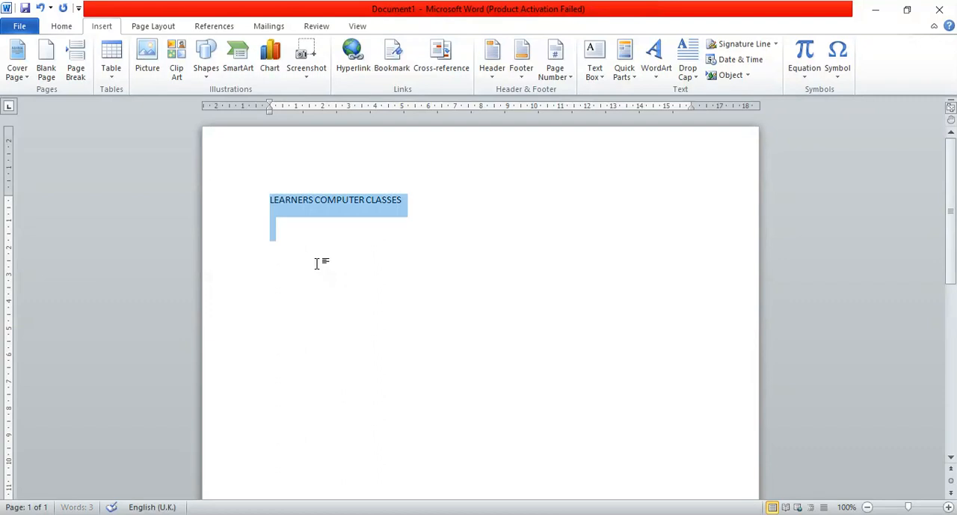
pyautogui.click(59, 27)
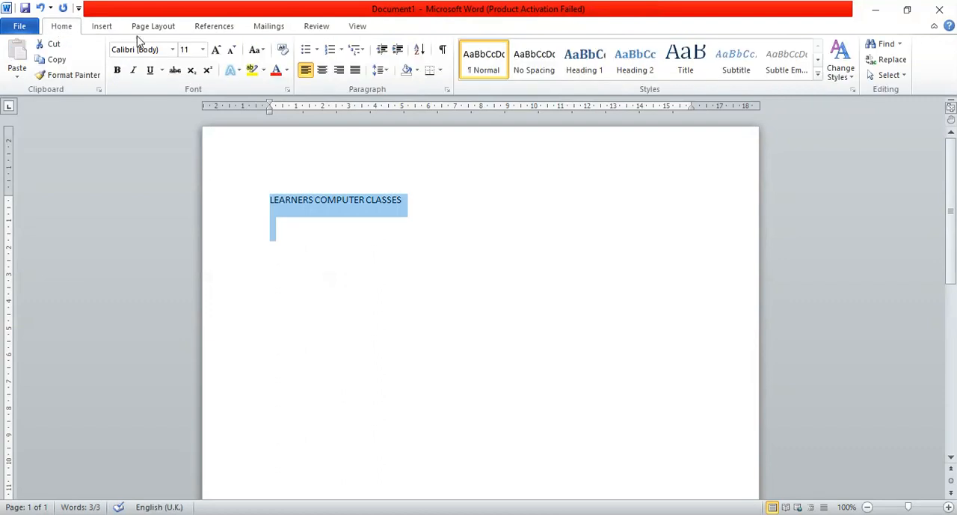
pyautogui.click(216, 50)
pyautogui.click(217, 50)
pyautogui.click(216, 49)
pyautogui.click(216, 49)
pyautogui.click(216, 49)
pyautogui.click(217, 50)
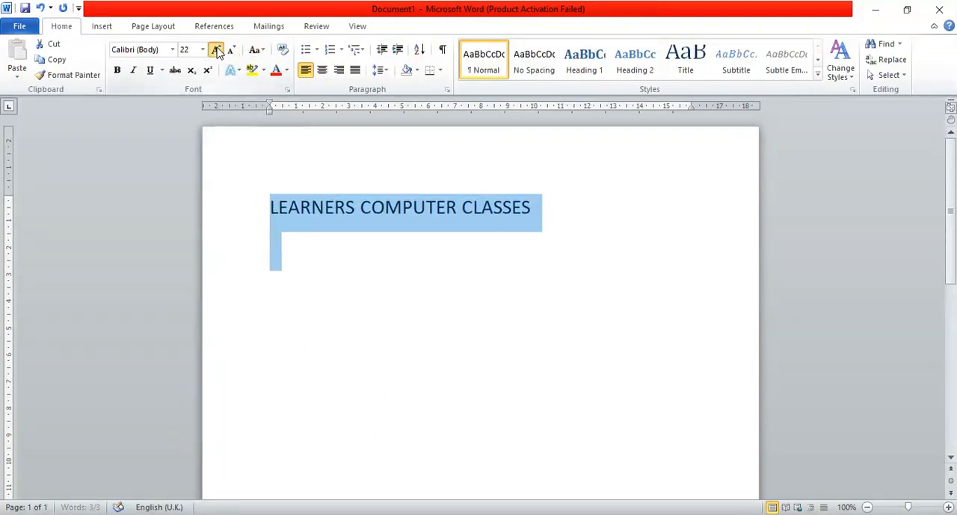
pyautogui.click(216, 49)
pyautogui.click(216, 49)
pyautogui.click(216, 50)
pyautogui.click(367, 334)
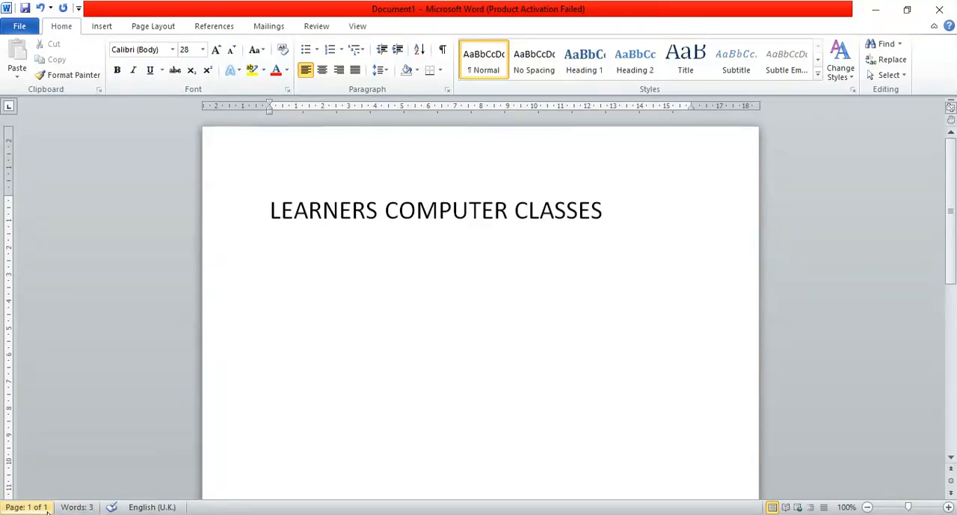
# Insert a blank page after the heading and return to the start of the document.
pyautogui.click(103, 26)
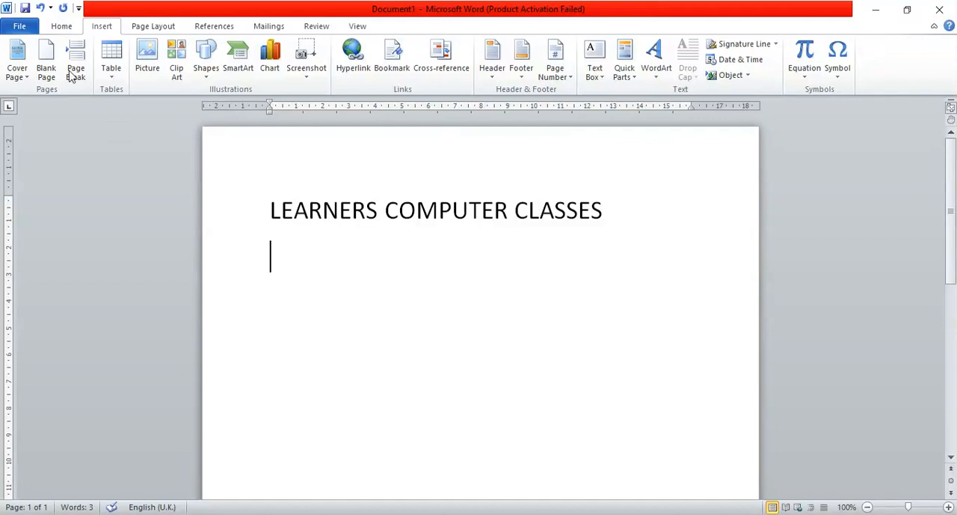
pyautogui.click(46, 61)
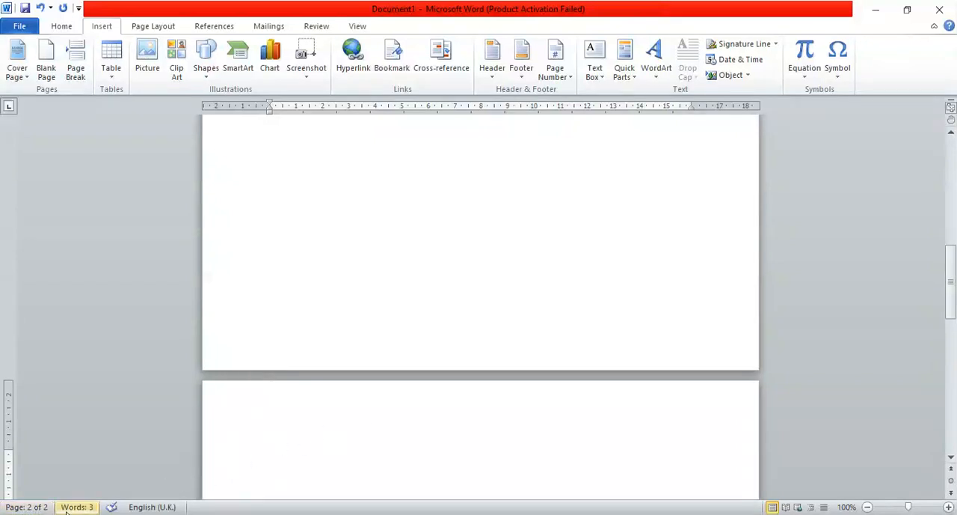
pyautogui.moveTo(952, 277); pyautogui.dragTo(953, 151)
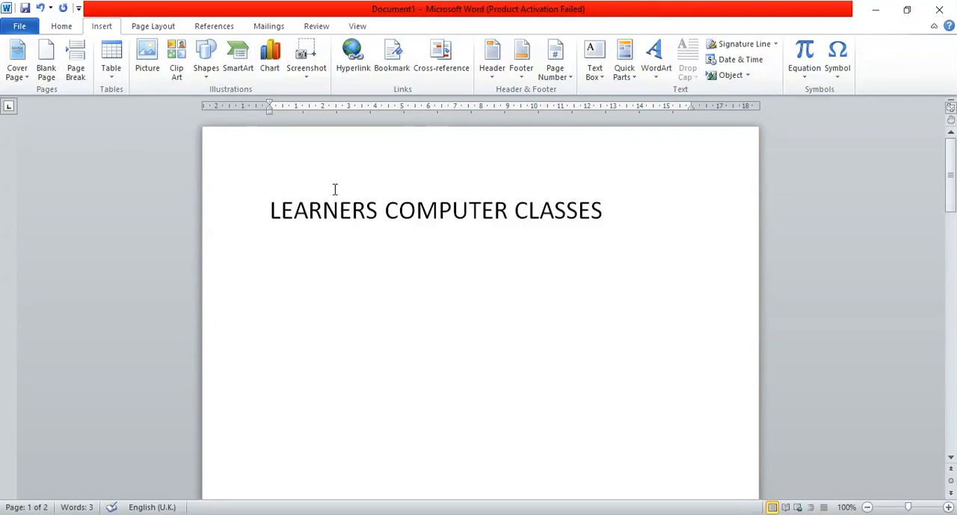
pyautogui.moveTo(952, 153); pyautogui.dragTo(944, 109)
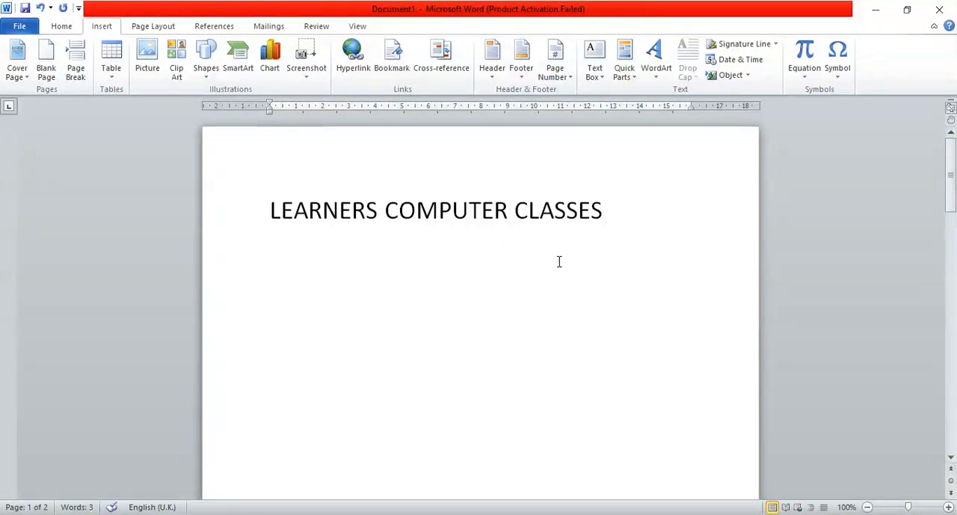
# Insert a page break directly before the heading LEARNERS COMPUTER CLASSES so it moves to the following page.
pyautogui.click(272, 209)
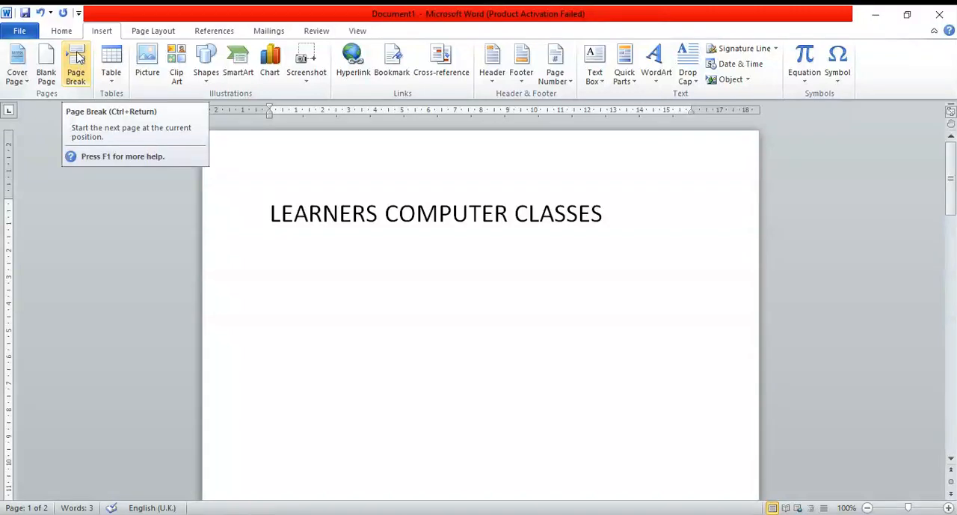
pyautogui.click(79, 57)
pyautogui.moveTo(953, 235); pyautogui.dragTo(953, 262)
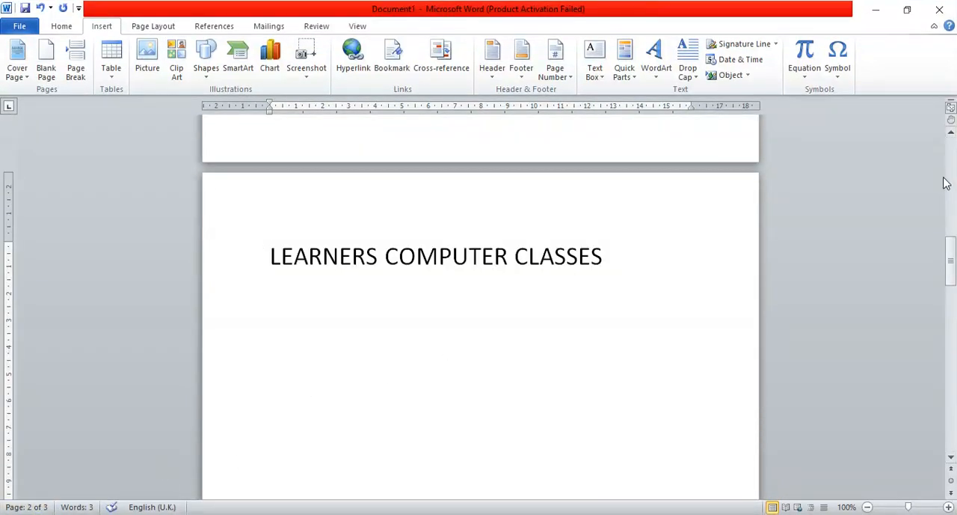
pyautogui.moveTo(953, 258); pyautogui.dragTo(953, 187)
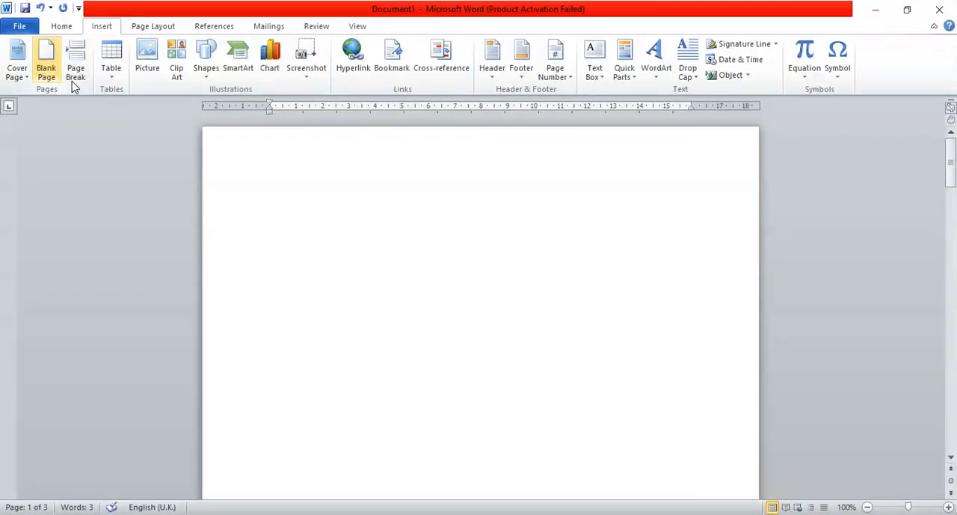
# Insert a table with 20 columns and 30 rows on the empty first page and undo the insertion.
pyautogui.click(232, 191)
pyautogui.click(306, 222)
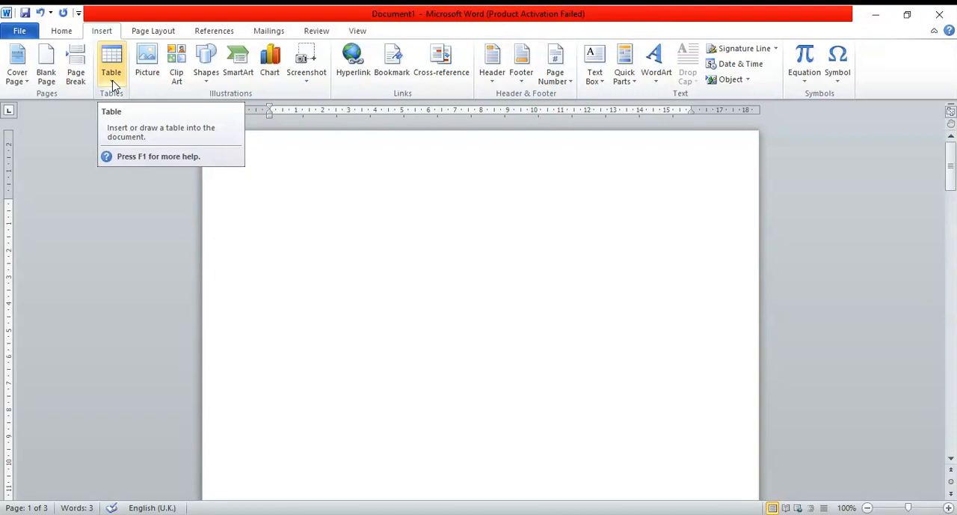
pyautogui.click(112, 75)
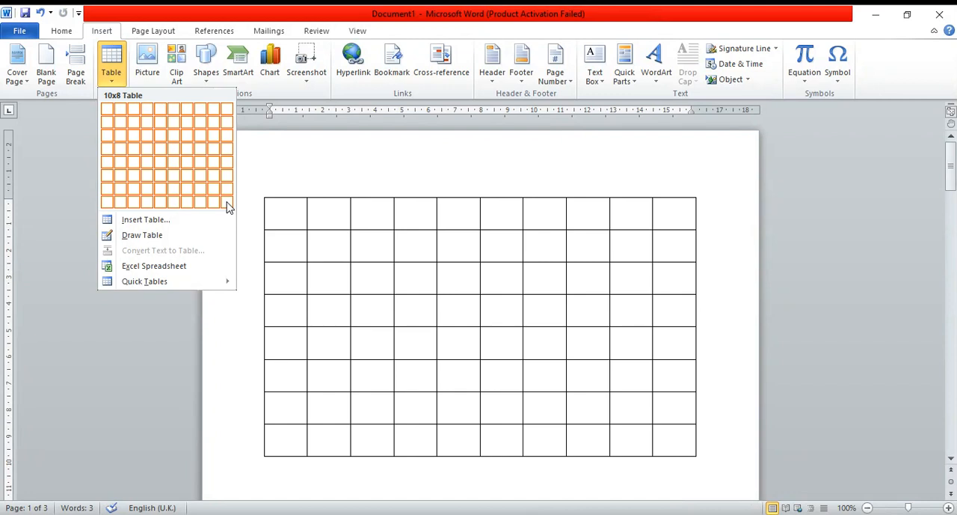
pyautogui.click(149, 222)
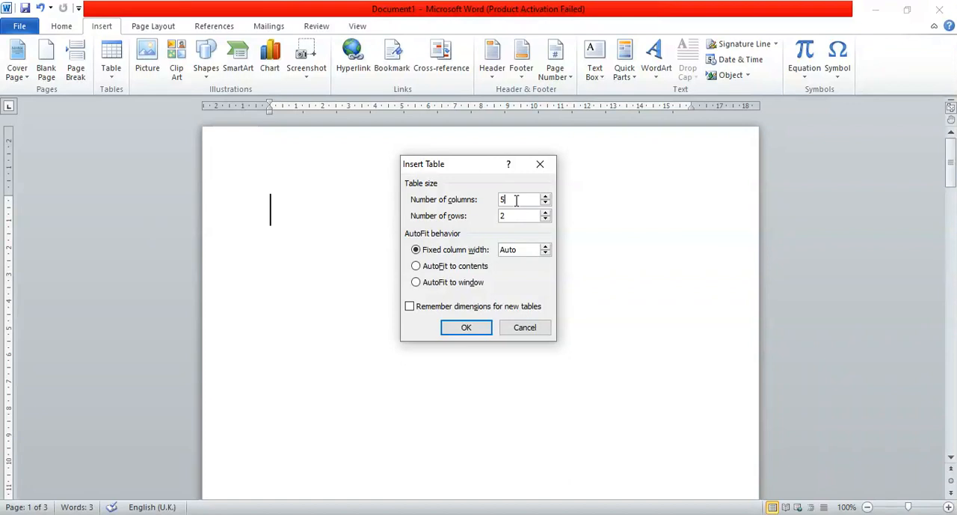
pyautogui.press('BackSpace')
pyautogui.write('1')
pyautogui.press('BackSpace')
pyautogui.write('5')
pyautogui.press('BackSpace')
pyautogui.write('20')
pyautogui.click(521, 216)
pyautogui.press('BackSpace')
pyautogui.write('30')
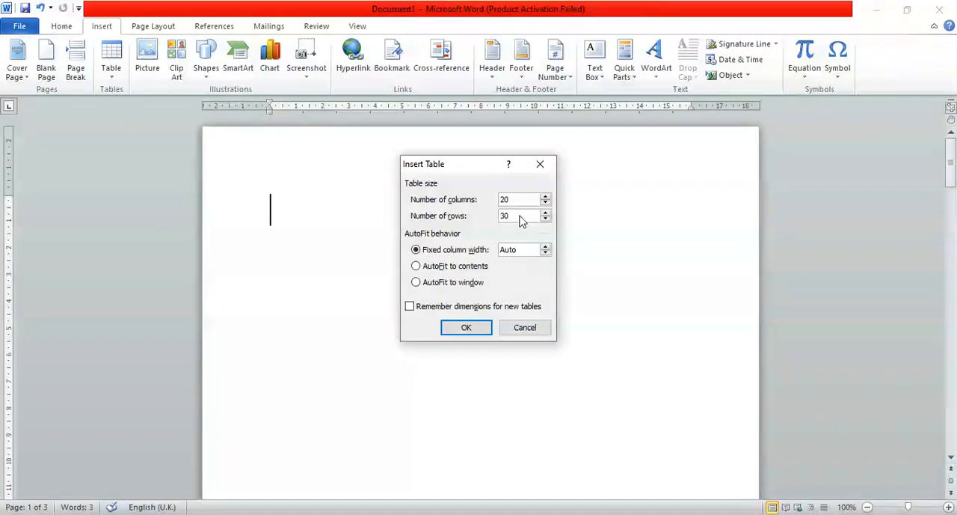
pyautogui.click(464, 329)
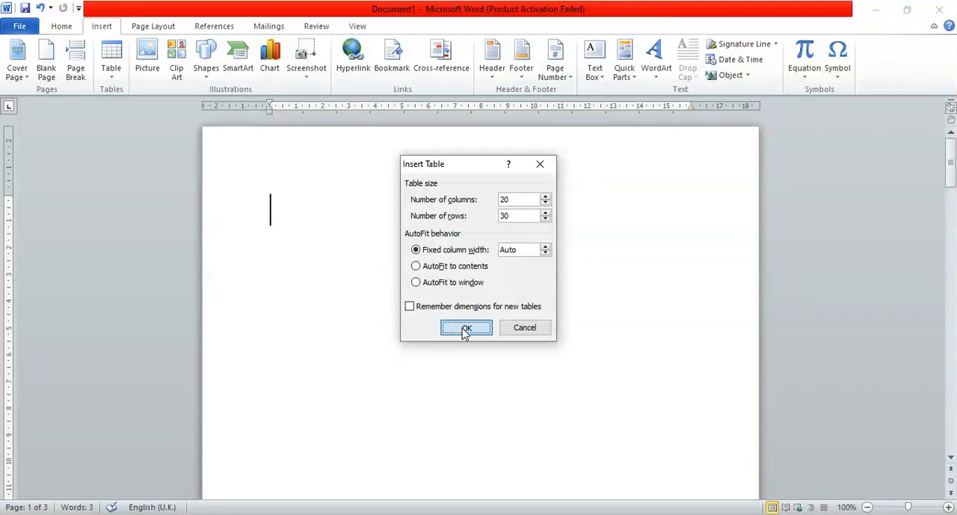
pyautogui.moveTo(952, 178); pyautogui.dragTo(953, 157)
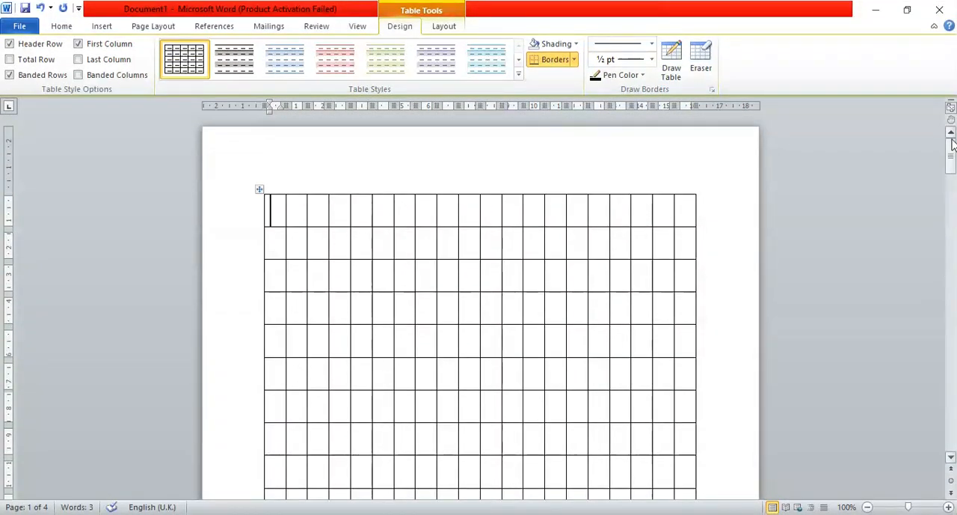
pyautogui.hotkey('ctrl', 'z')
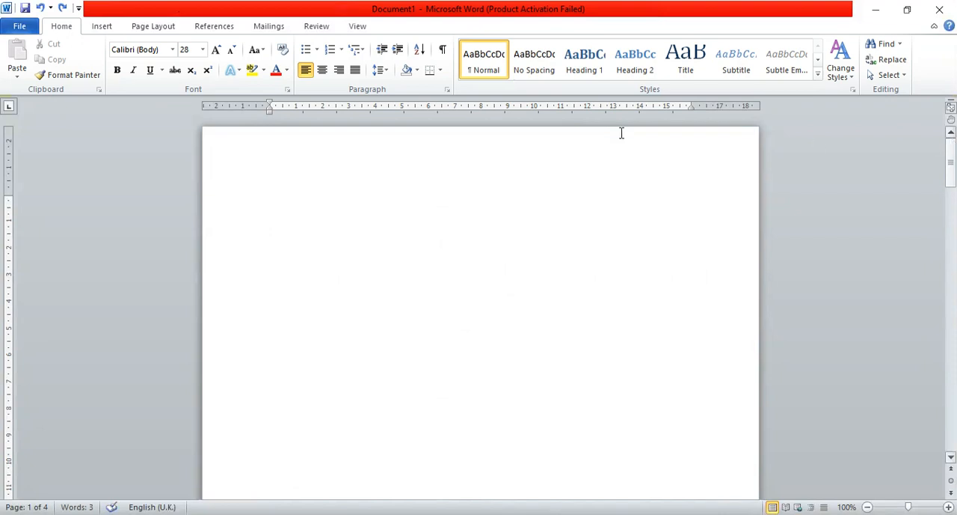
# Insert a table with 3 columns and 8 rows on the empty first page.
pyautogui.click(100, 27)
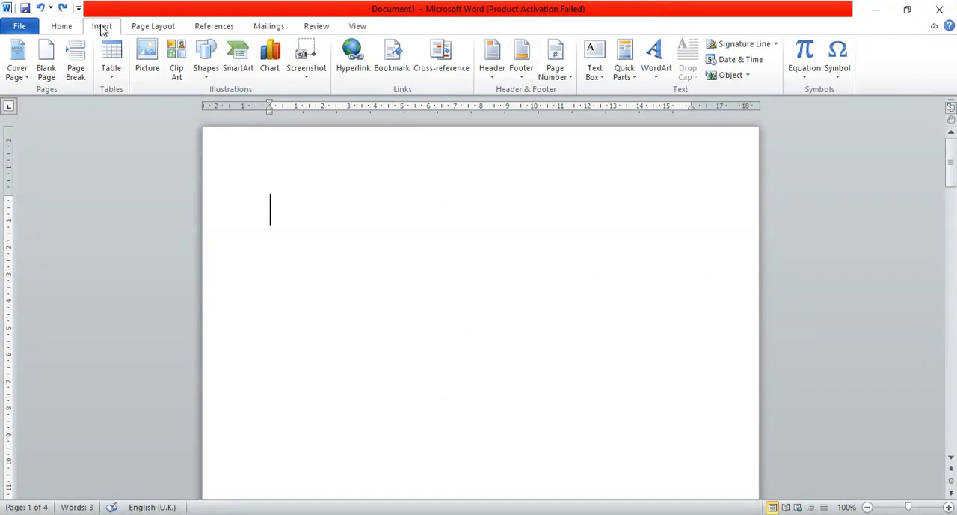
pyautogui.click(112, 75)
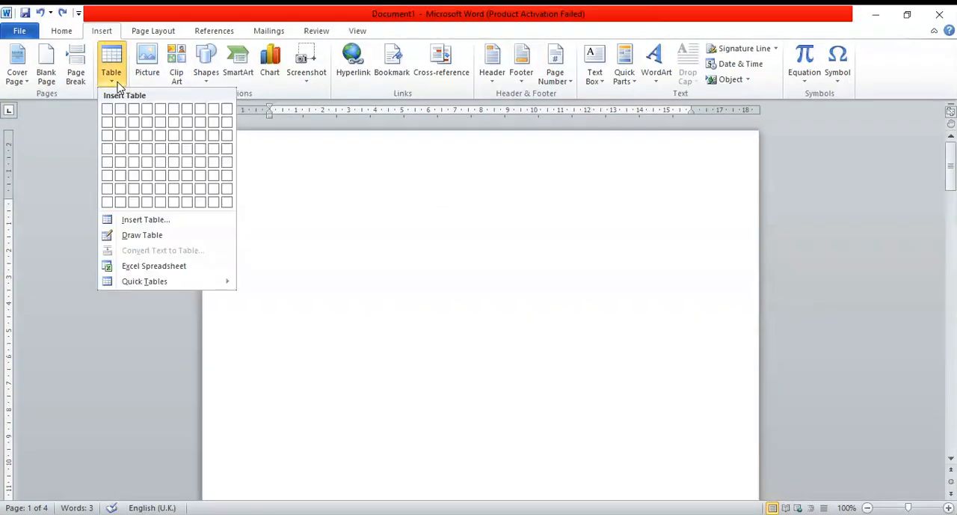
pyautogui.click(134, 202)
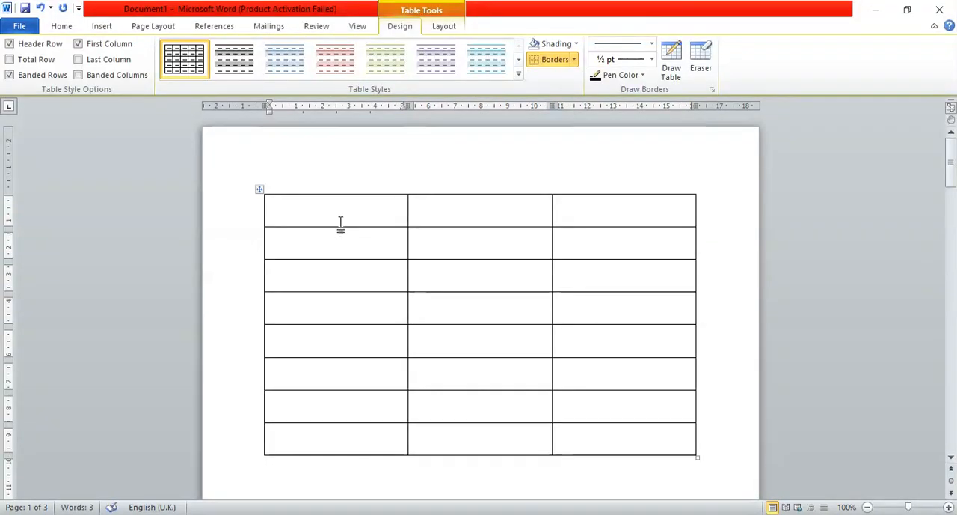
# Fill the table's header row with NAME OF STUDENT, DOB and AGE.
pyautogui.write('NAME')
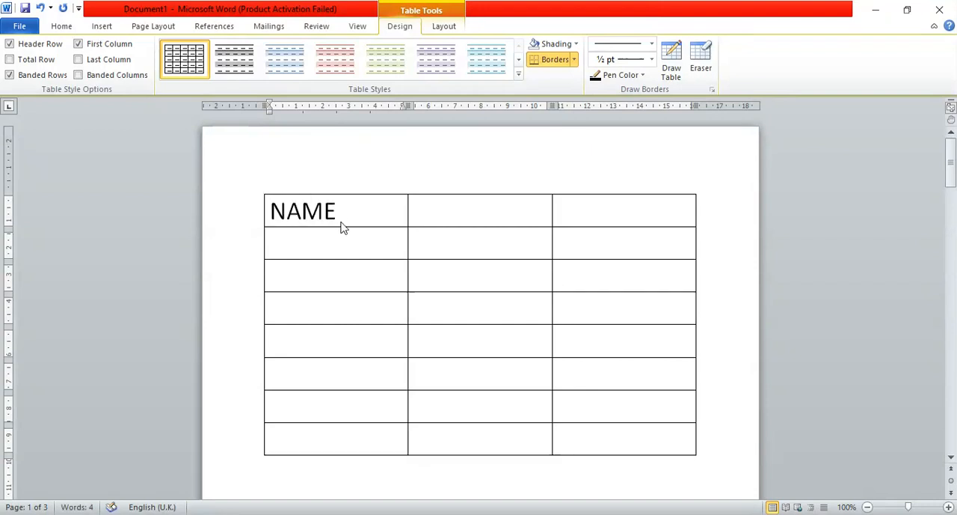
pyautogui.write(' OF STUDENT')
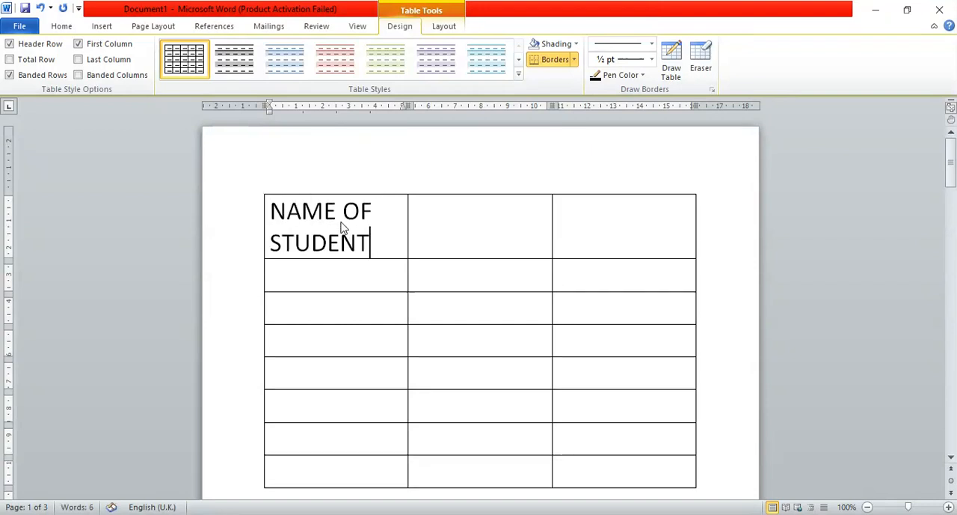
pyautogui.click(422, 216)
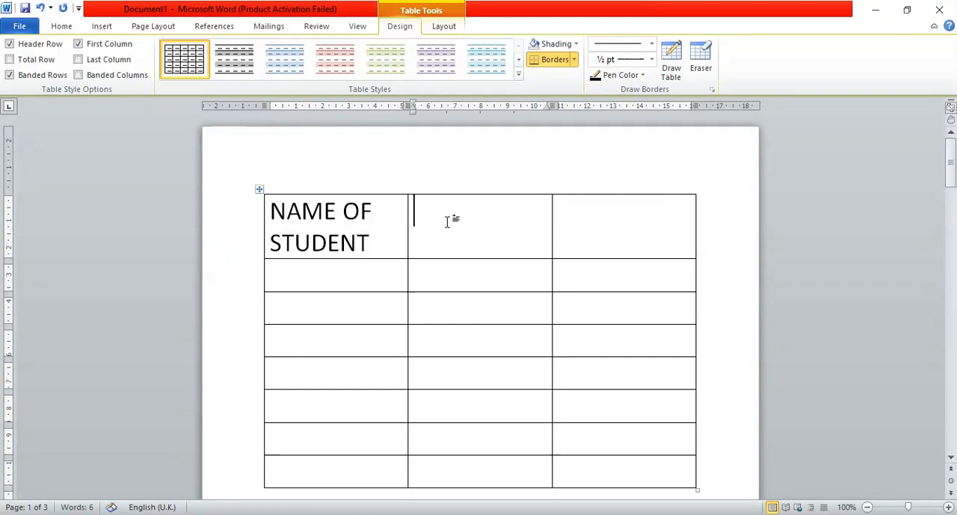
pyautogui.write('DOB')
pyautogui.press('Tab')
pyautogui.write('AGE')
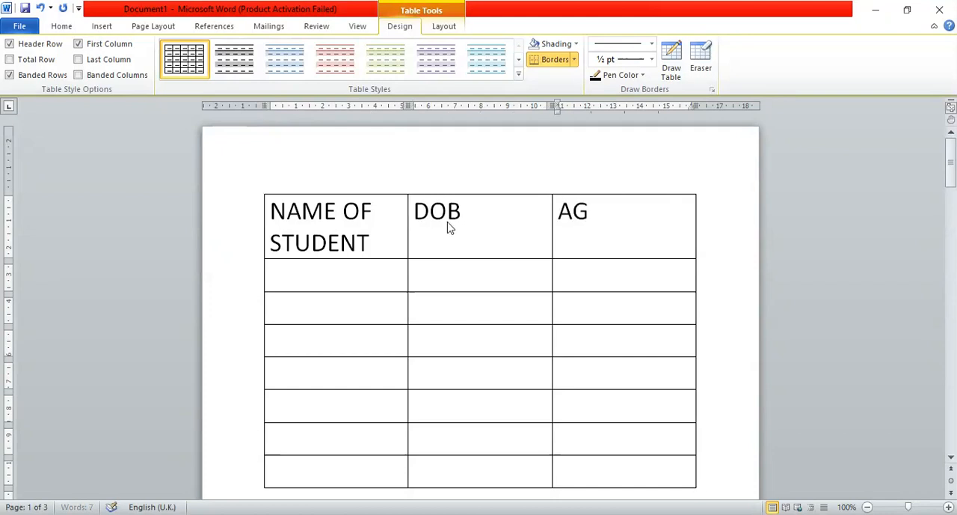
# Reduce the text in the table's header row to font size 18.
pyautogui.moveTo(269, 220); pyautogui.dragTo(626, 228)
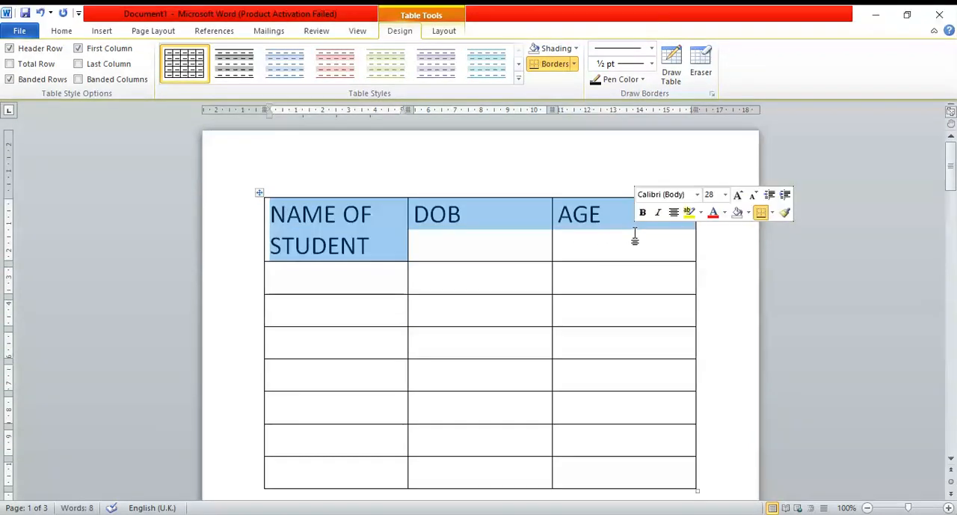
pyautogui.click(71, 28)
pyautogui.click(233, 50)
pyautogui.click(233, 51)
pyautogui.click(233, 50)
pyautogui.click(232, 50)
pyautogui.click(233, 50)
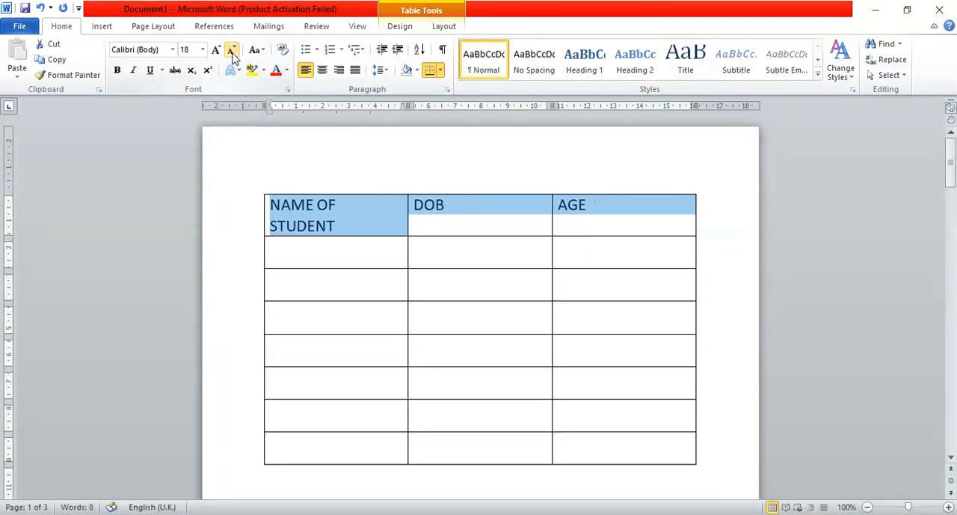
pyautogui.click(381, 282)
pyautogui.click(460, 277)
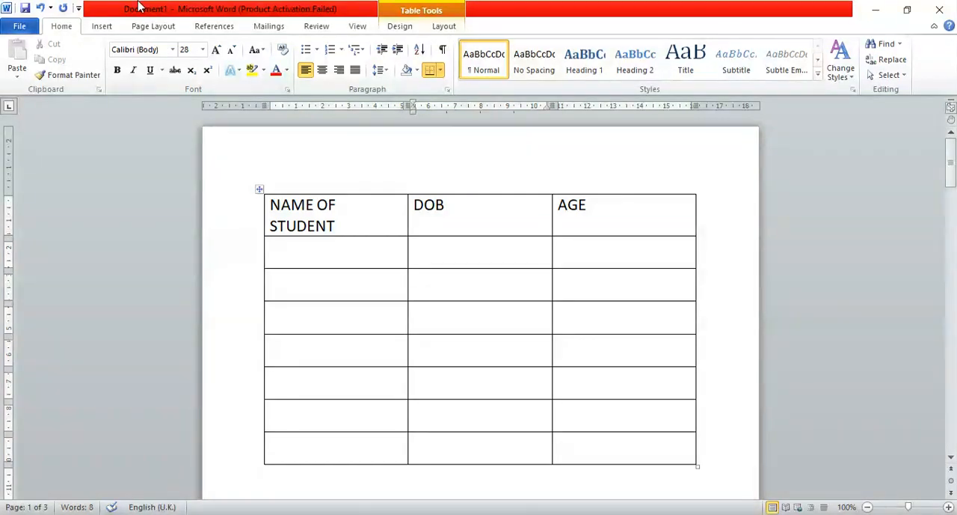
pyautogui.click(102, 26)
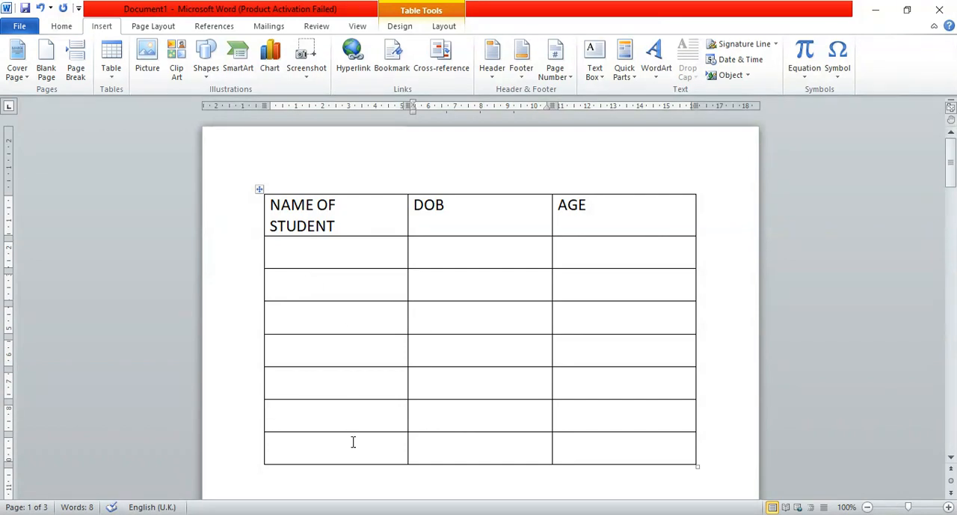
pyautogui.click(62, 29)
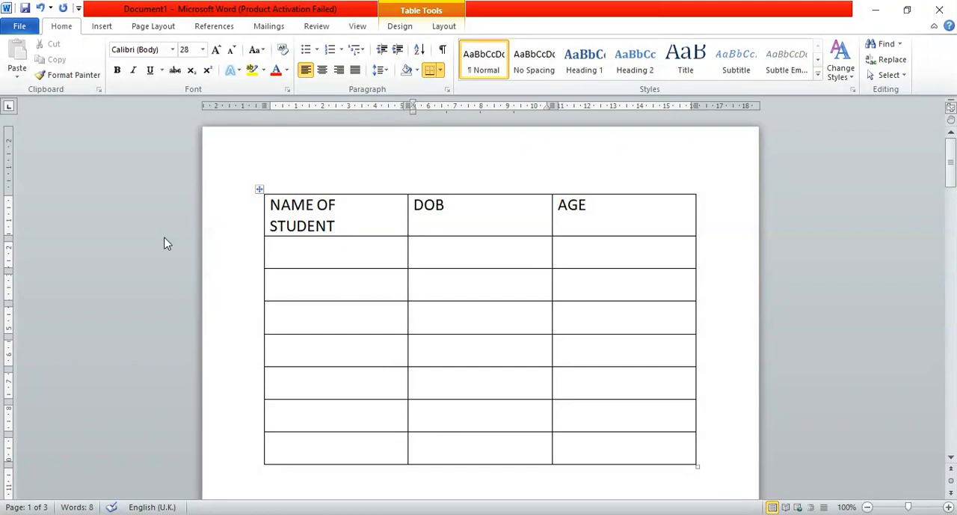
pyautogui.click(102, 27)
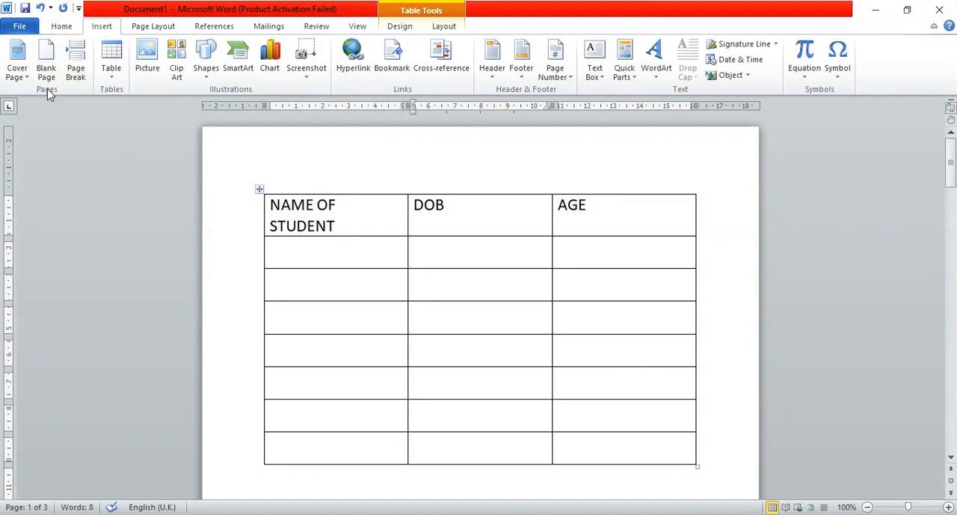